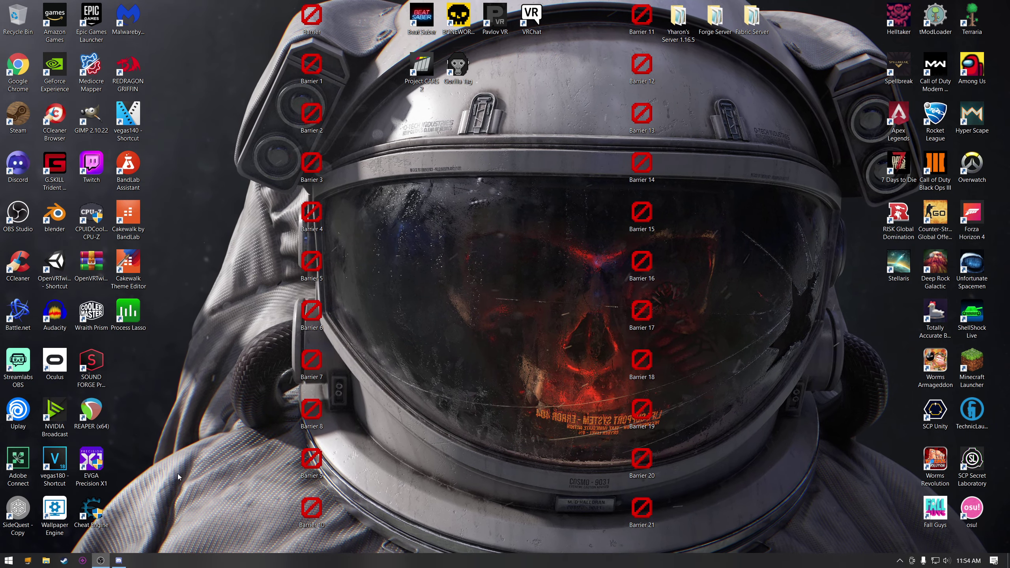
# Read the HitSoundChanger 1.4.0 release post in Discord's #pc-mods channel, then close Discord
pyautogui.click(119, 561)
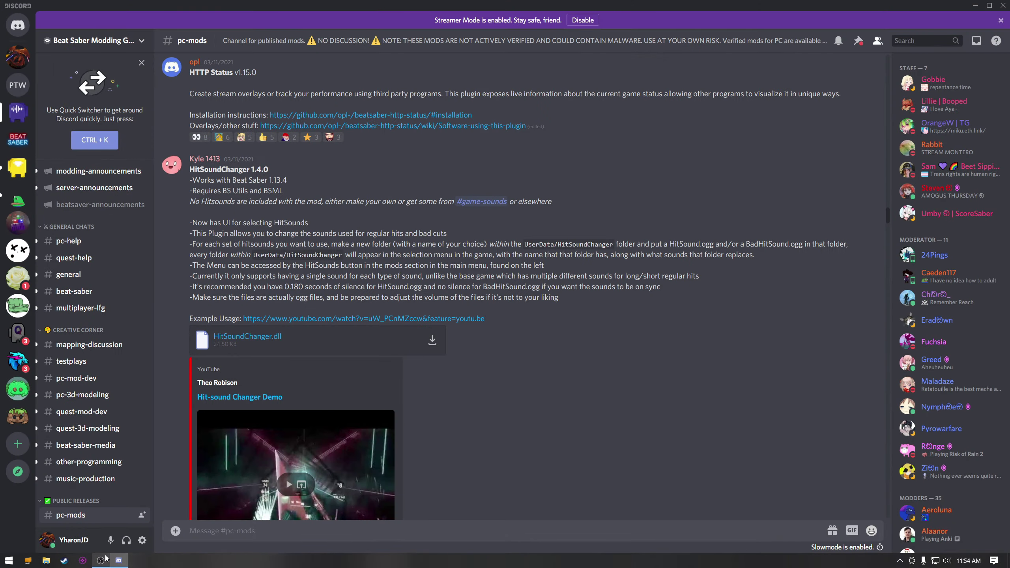
pyautogui.moveTo(101, 560)
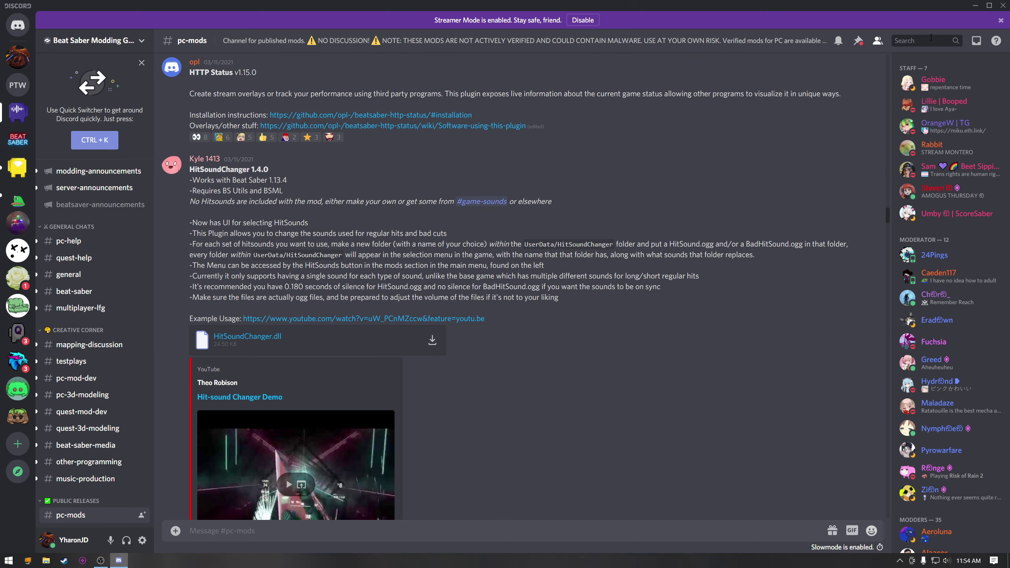
pyautogui.click(915, 43)
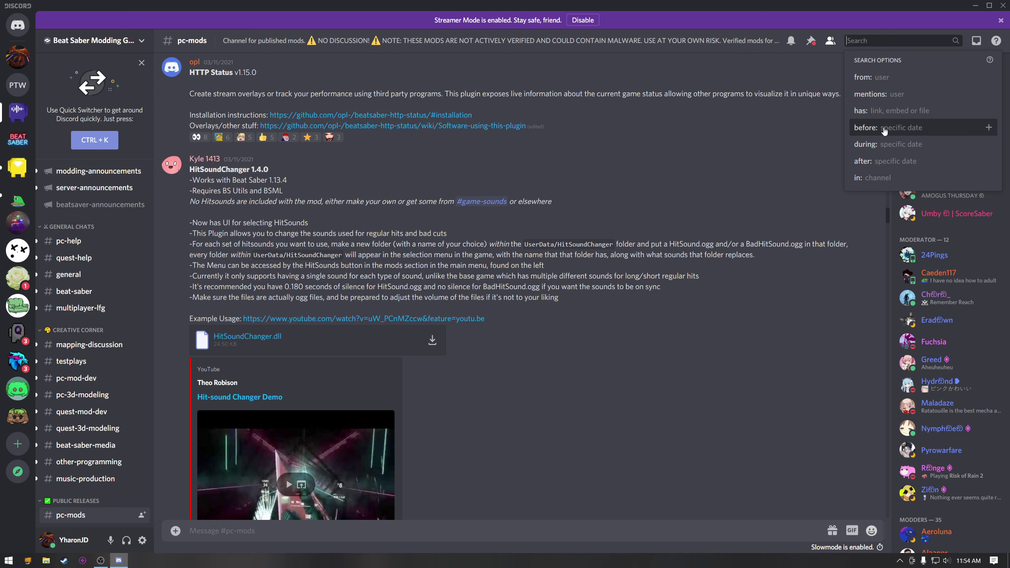
pyautogui.click(338, 222)
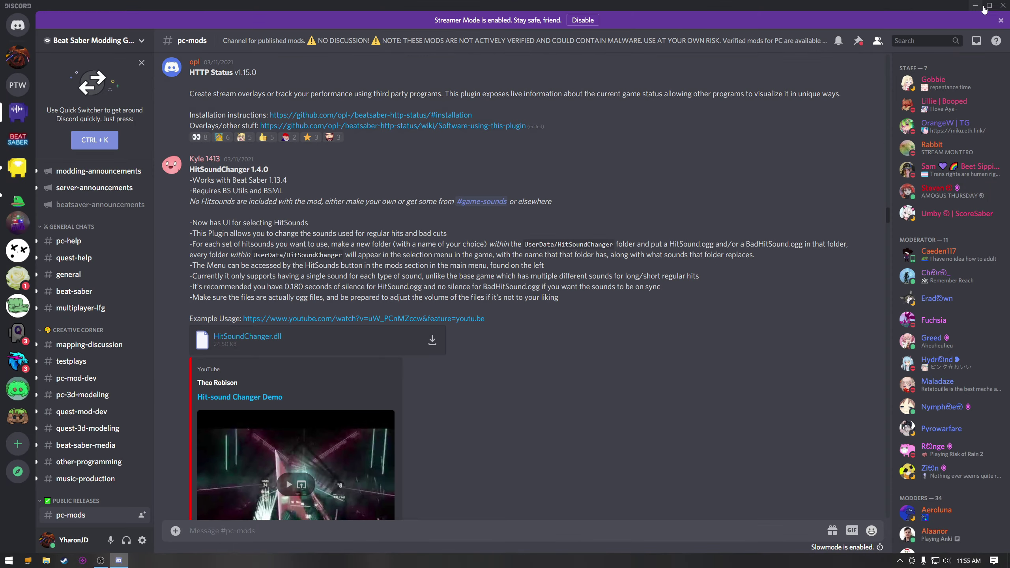
pyautogui.click(1002, 5)
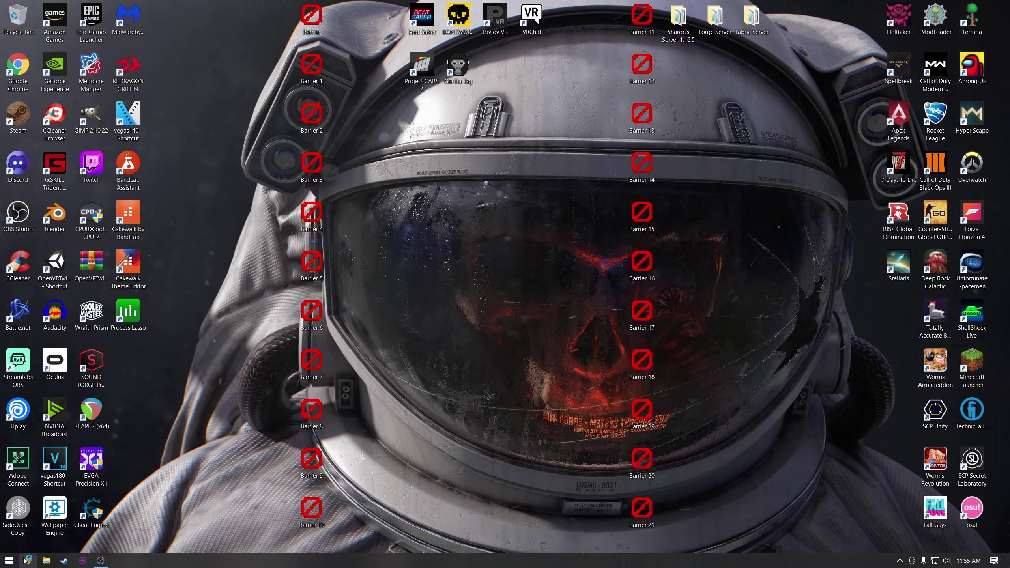
# Open the Beat Saber game folder's Plugins folder in File Explorer
pyautogui.click(45, 561)
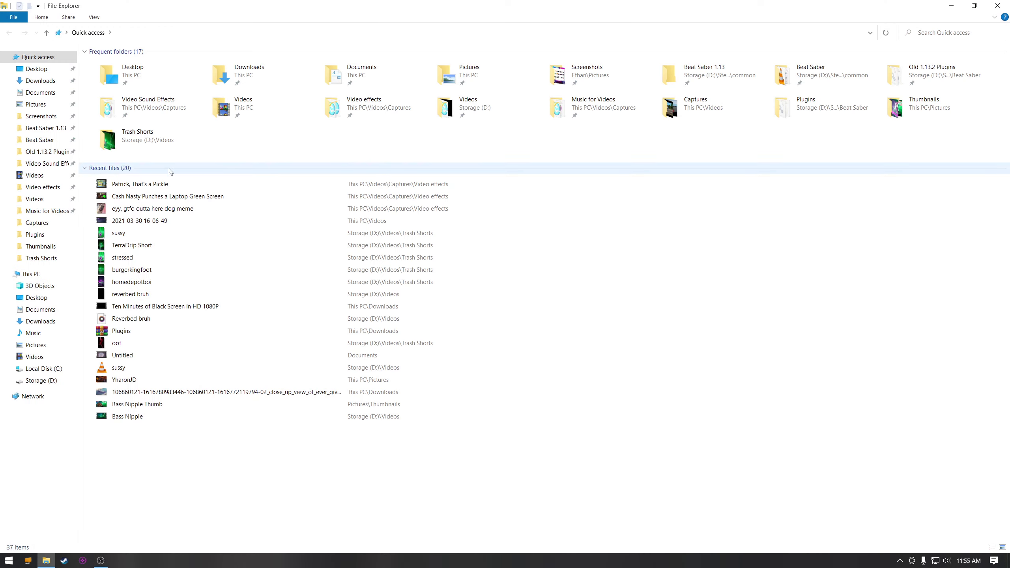
pyautogui.click(46, 143)
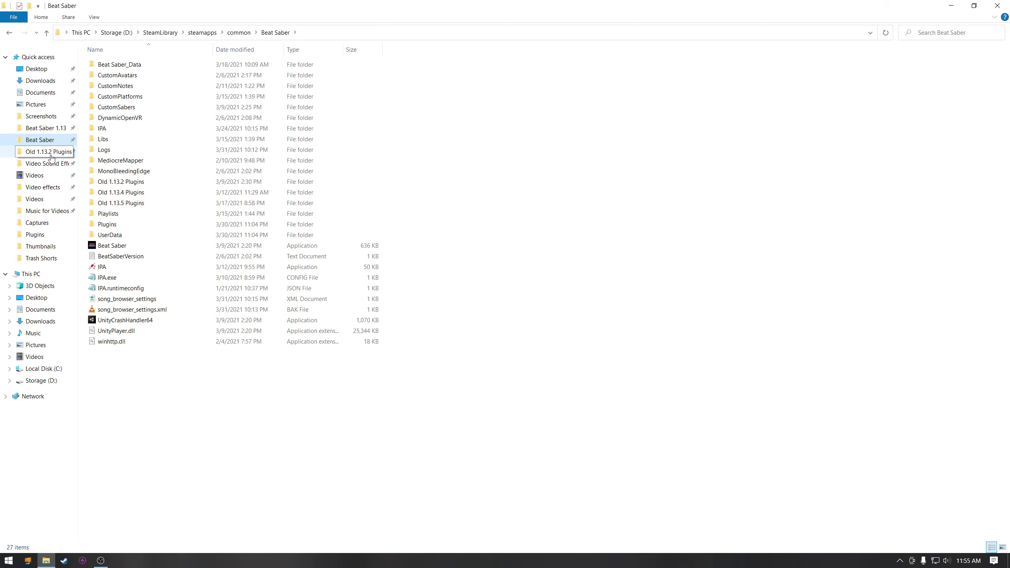
pyautogui.click(116, 225)
pyautogui.doubleClick(116, 225)
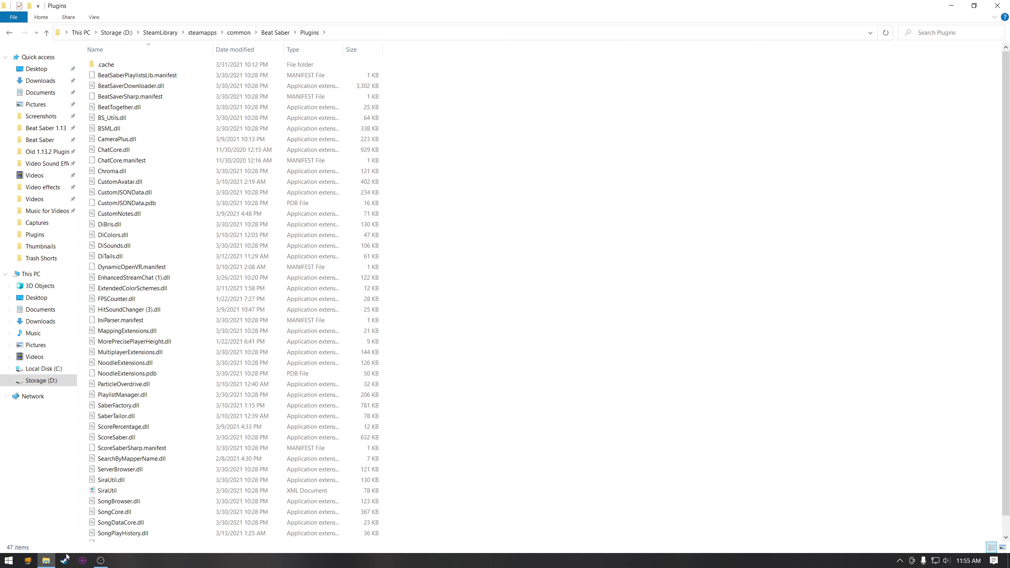
# Open a second Explorer window on Downloads and copy HitSoundChanger (4).dll into Plugins
pyautogui.click(51, 561)
pyautogui.rightClick(51, 561)
pyautogui.click(44, 513)
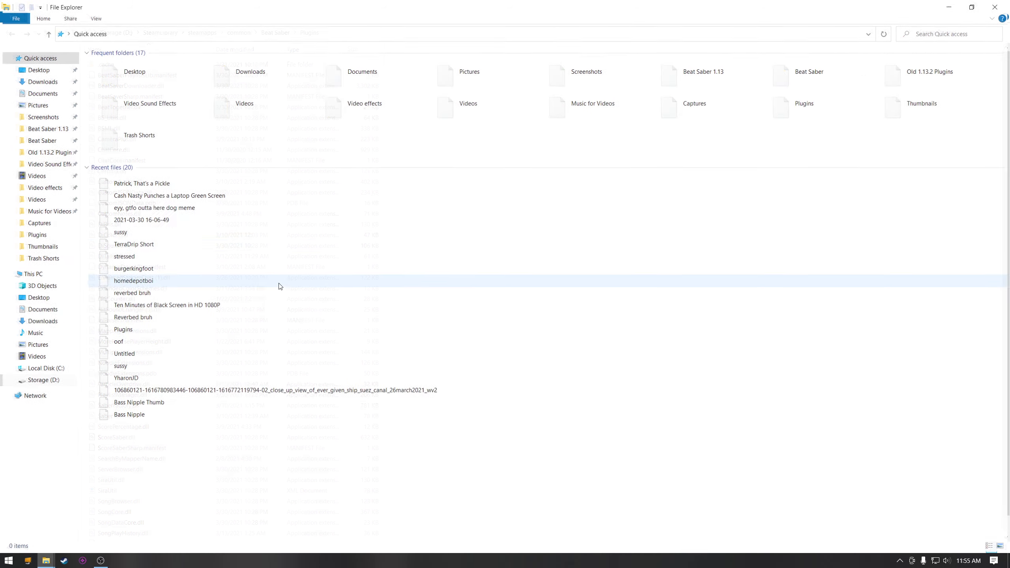
pyautogui.click(41, 81)
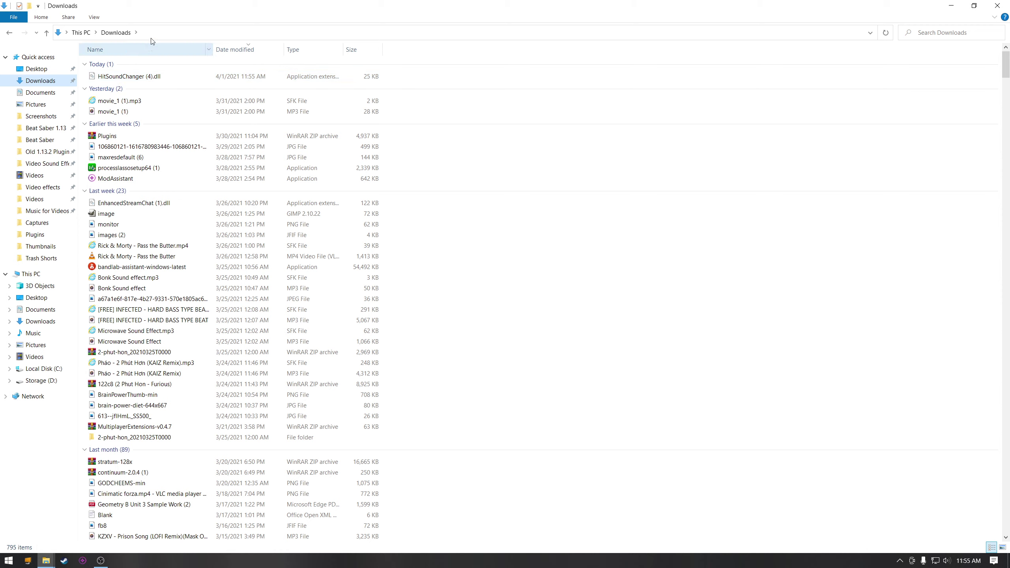
pyautogui.moveTo(131, 6); pyautogui.dragTo(665, 68)
pyautogui.moveTo(663, 138); pyautogui.dragTo(457, 244)
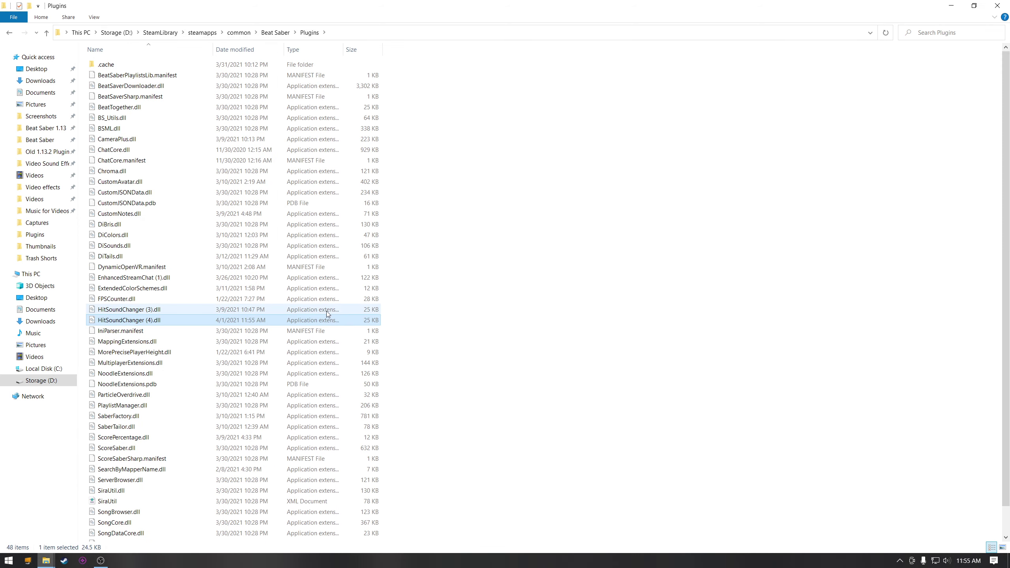
# Delete HitSoundChanger (4).dll from Plugins and return to the Beat Saber folder
pyautogui.rightClick(153, 321)
pyautogui.click(190, 481)
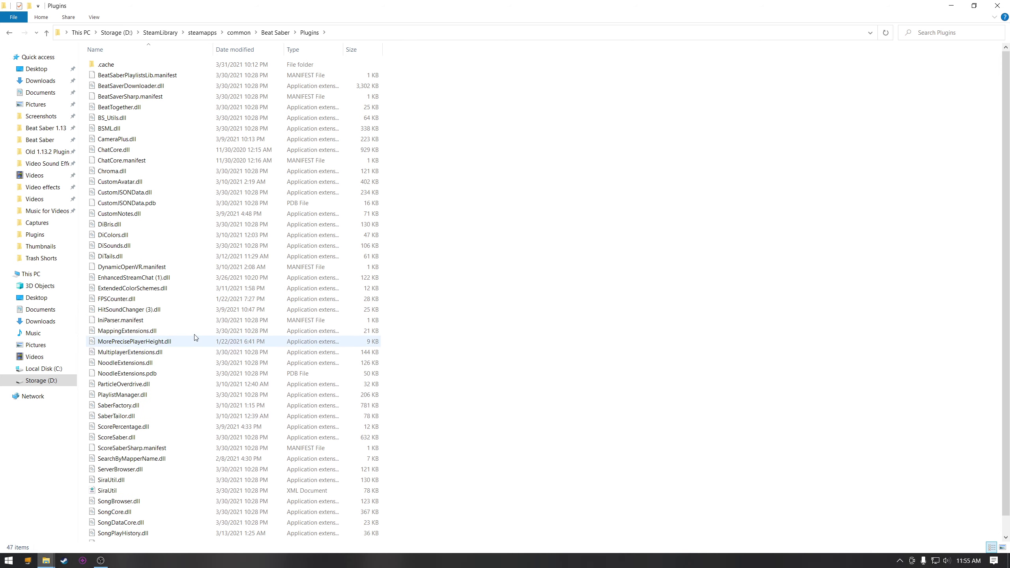
pyautogui.click(41, 141)
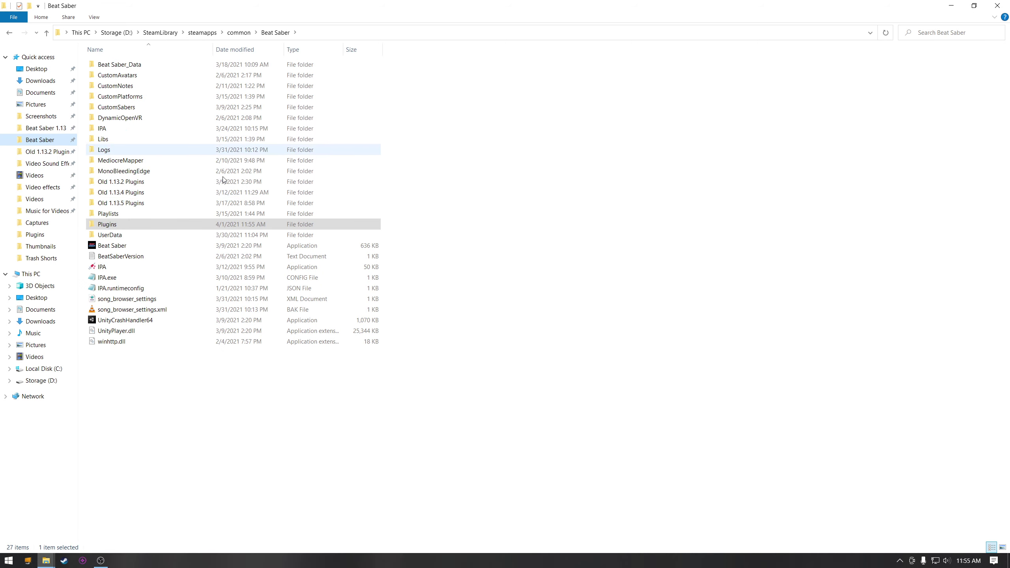
# Run IPA.exe, close its console, then open UserData\HitSoundChanger
pyautogui.click(120, 239)
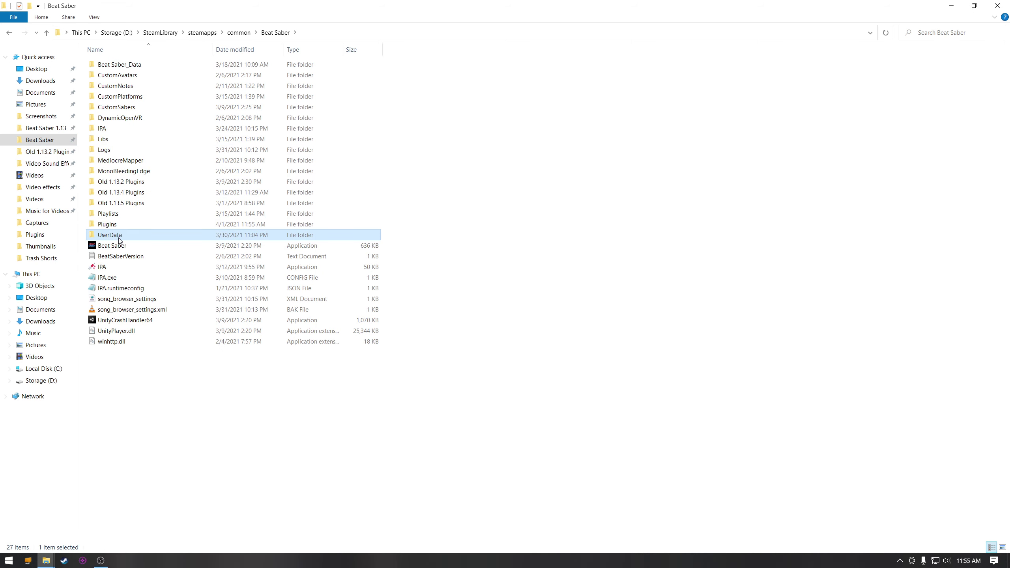
pyautogui.doubleClick(104, 267)
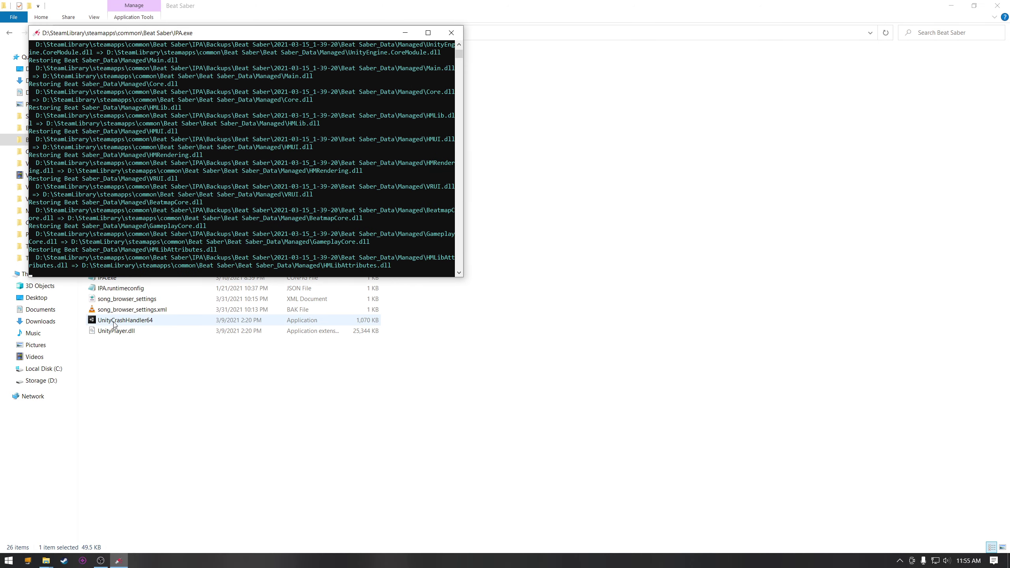
pyautogui.click(451, 32)
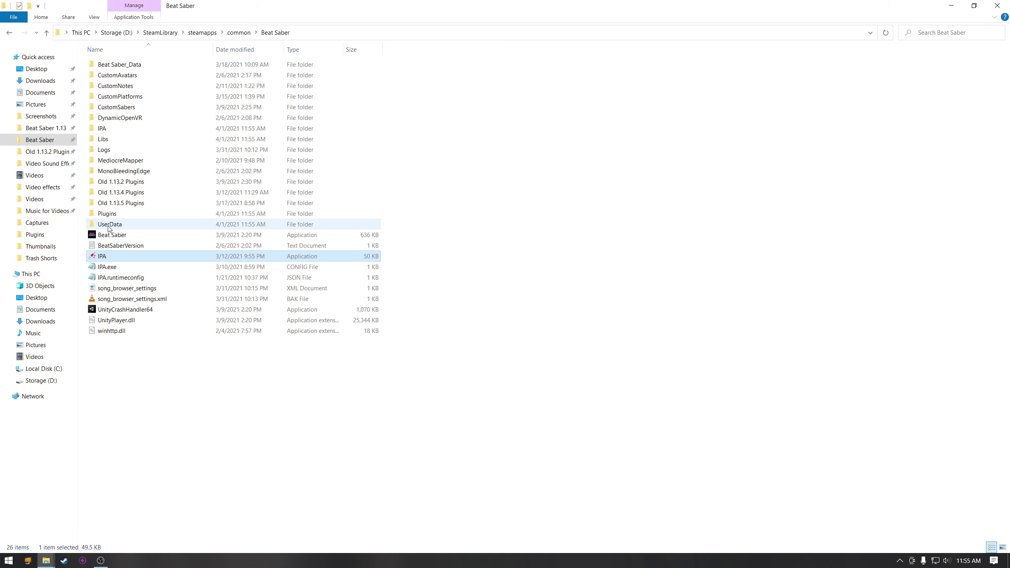
pyautogui.doubleClick(109, 225)
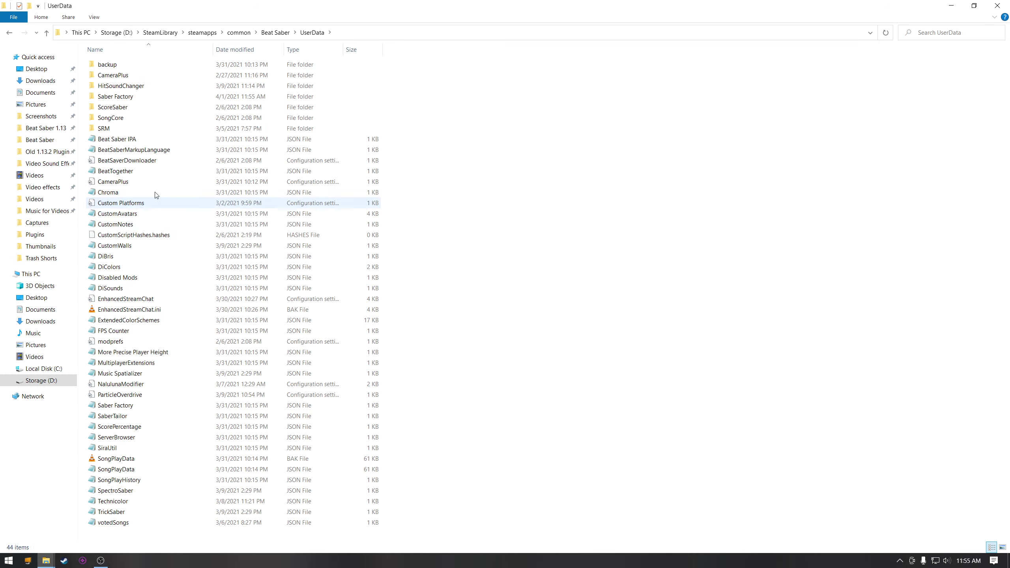
pyautogui.doubleClick(119, 86)
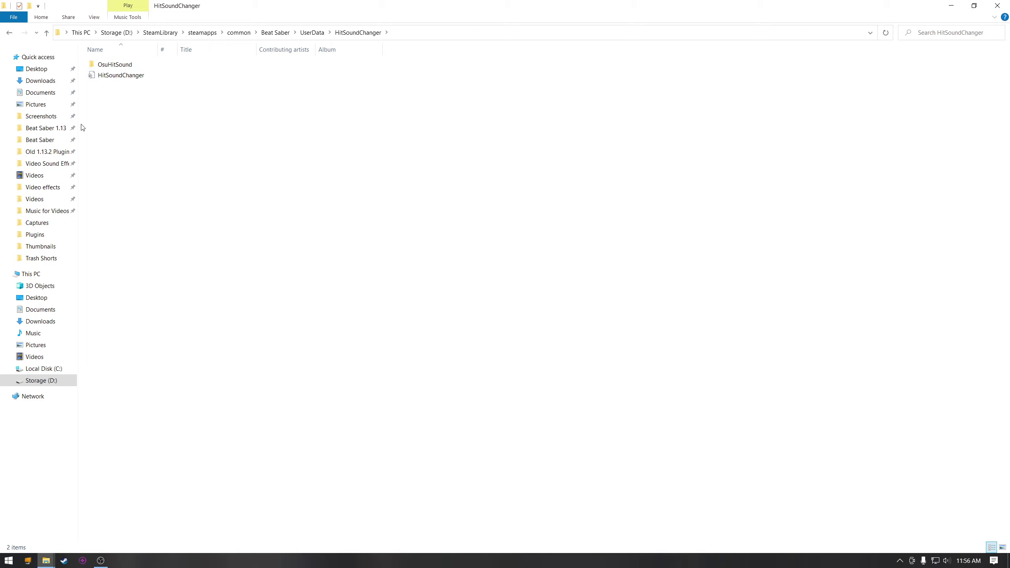
# Look inside OsuHitSound, then create a new folder named 'OsuHi' in HitSoundChanger
pyautogui.doubleClick(115, 64)
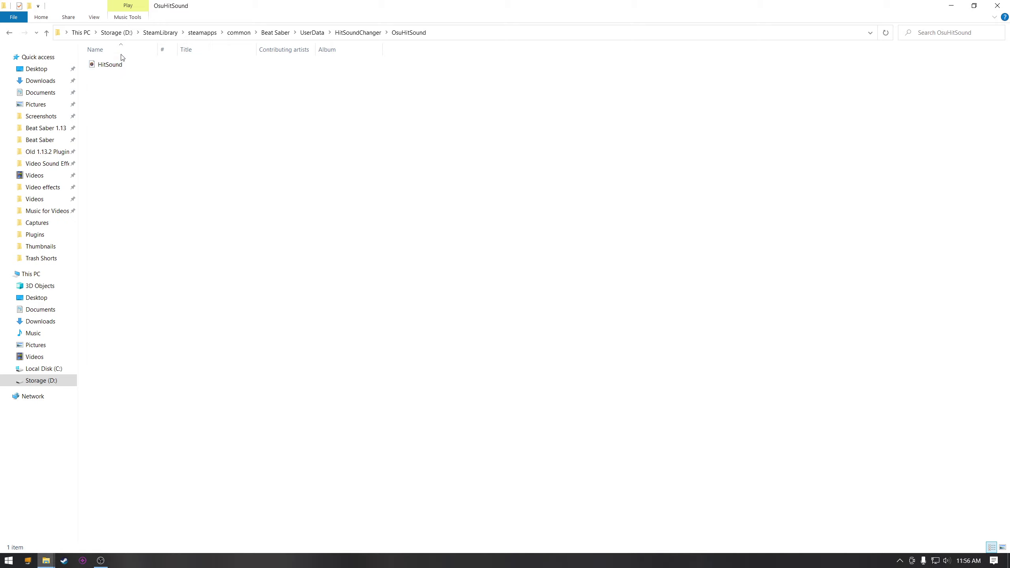
pyautogui.click(9, 35)
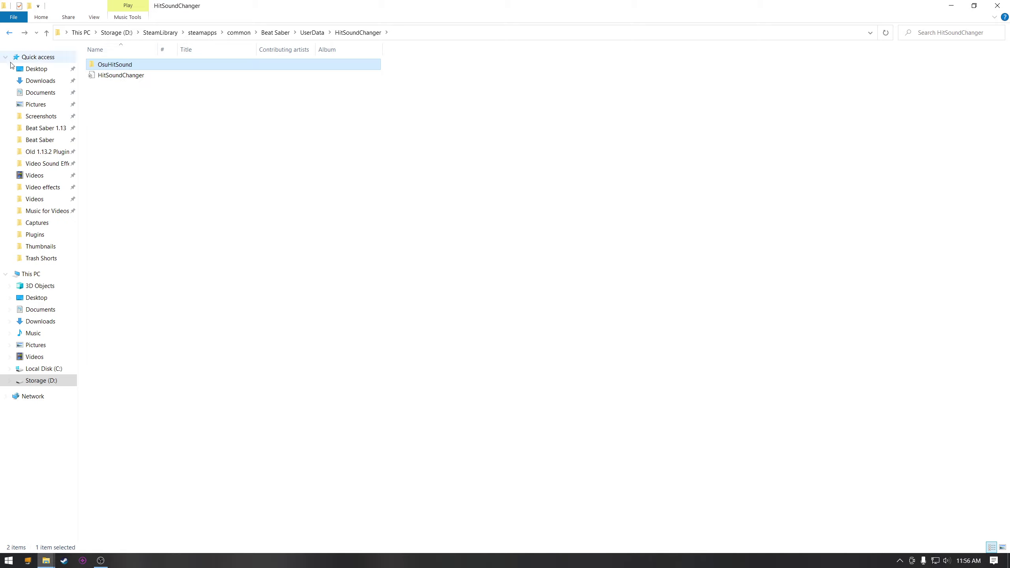
pyautogui.rightClick(136, 130)
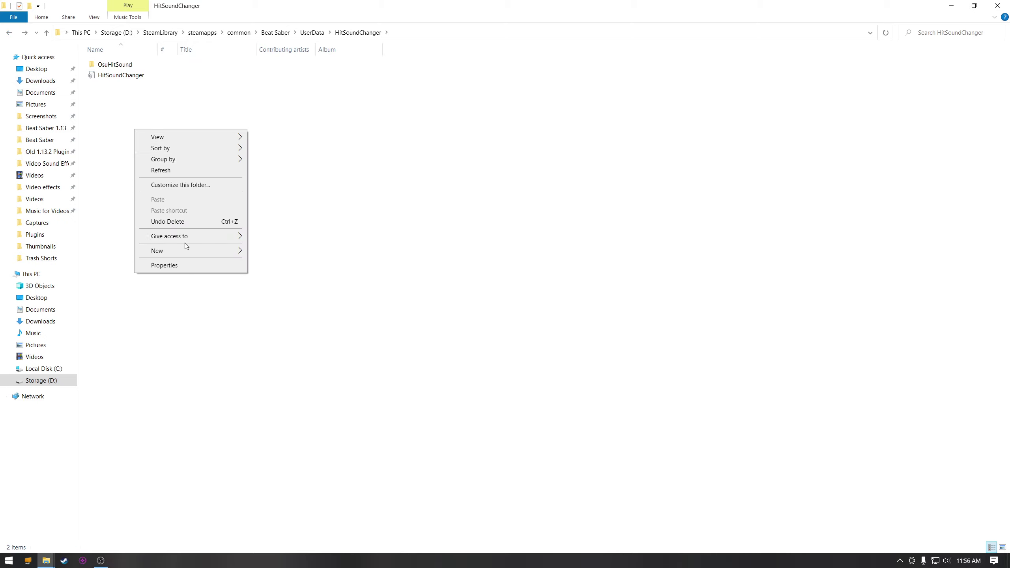
pyautogui.moveTo(187, 251)
pyautogui.click(270, 252)
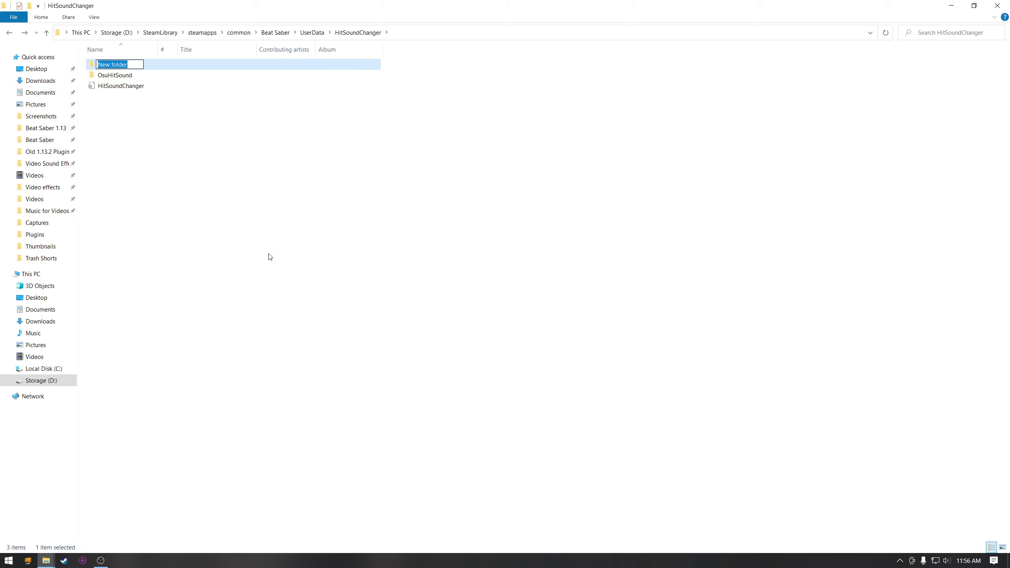
pyautogui.press('BackSpace')
pyautogui.write('OsuHi')
# Delete the OsuHi folder, then reopen OsuHitSound and return to HitSoundChanger
pyautogui.rightClick(154, 67)
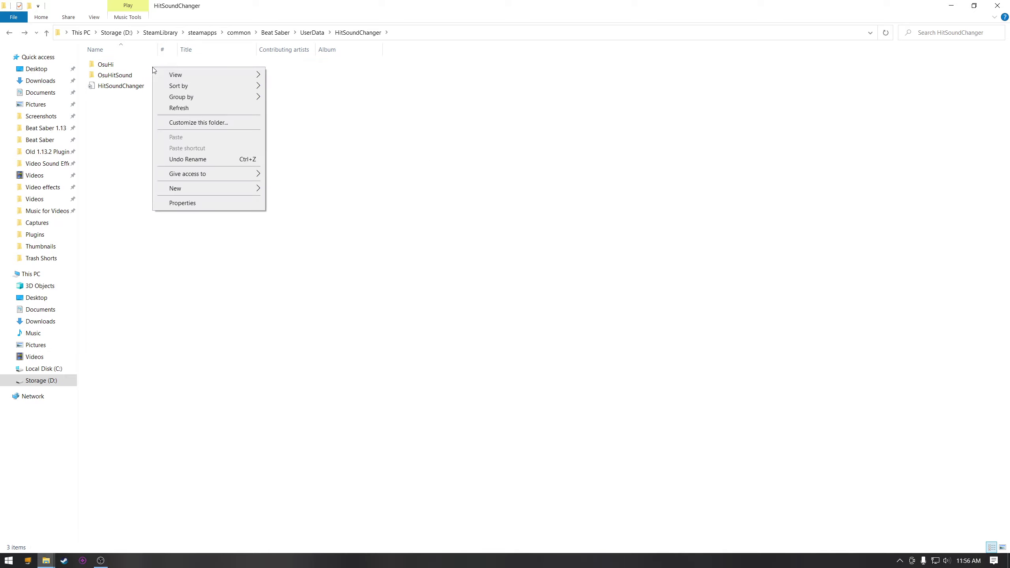
pyautogui.moveTo(194, 188)
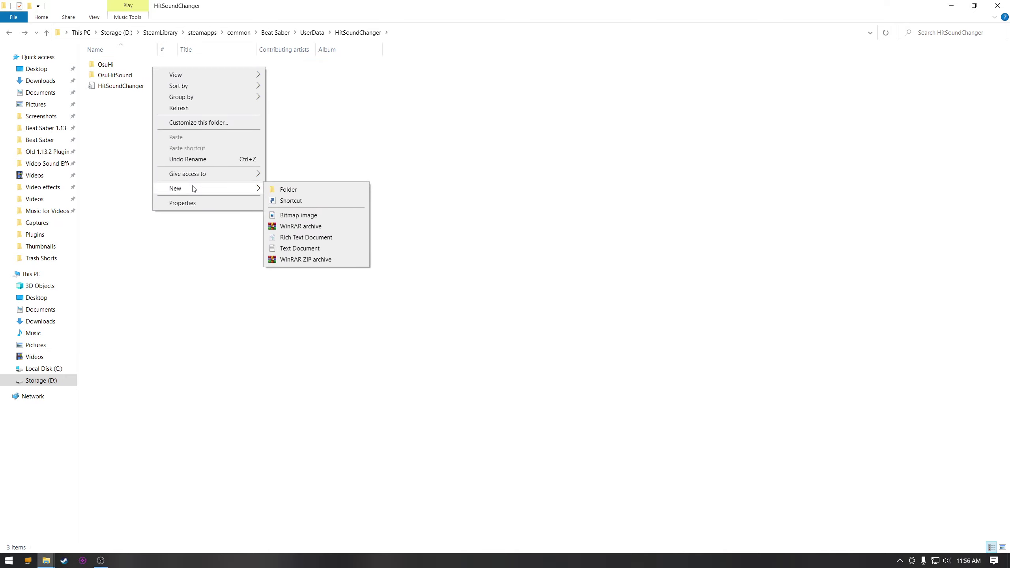
pyautogui.rightClick(104, 62)
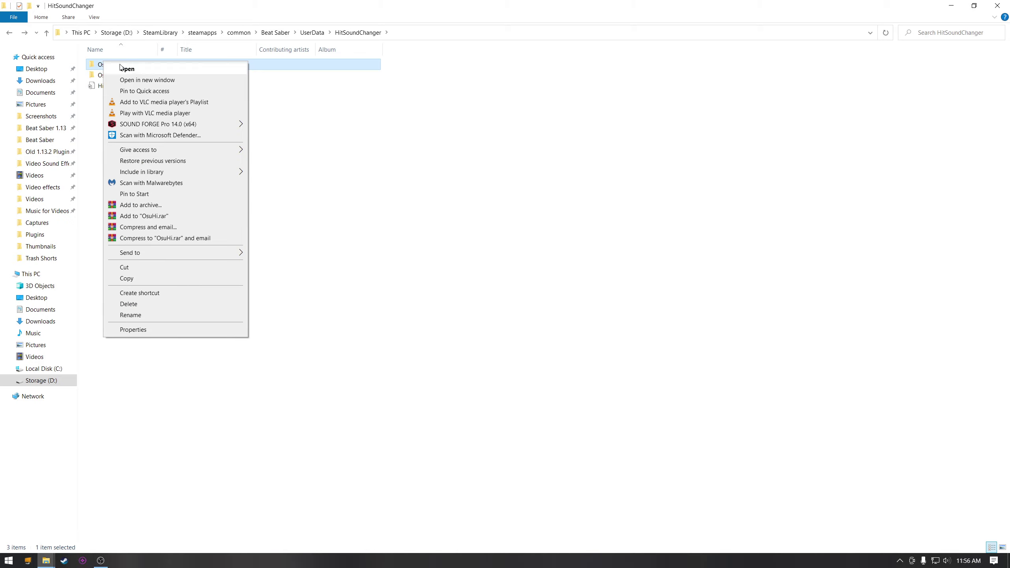
pyautogui.click(154, 304)
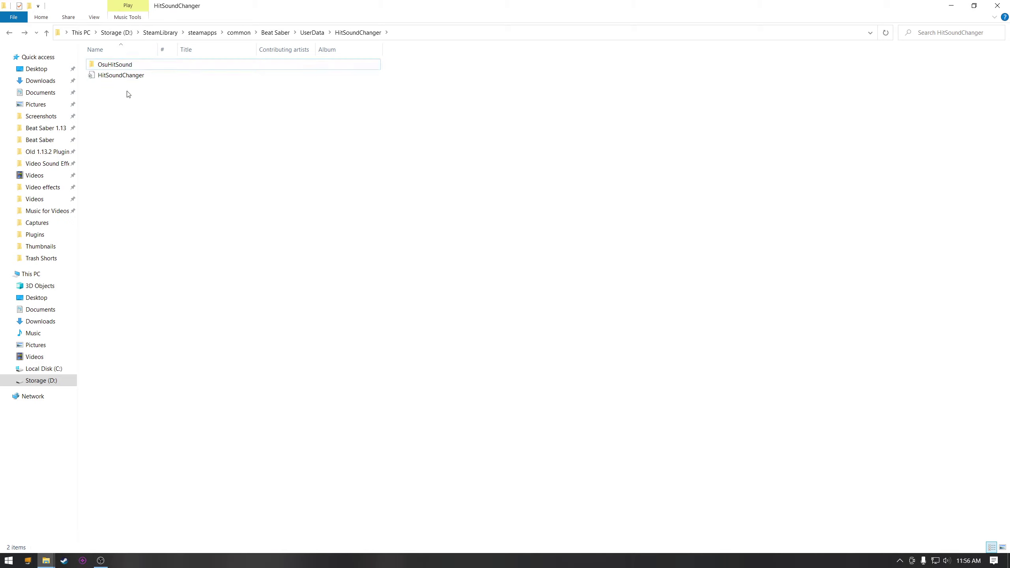
pyautogui.doubleClick(120, 65)
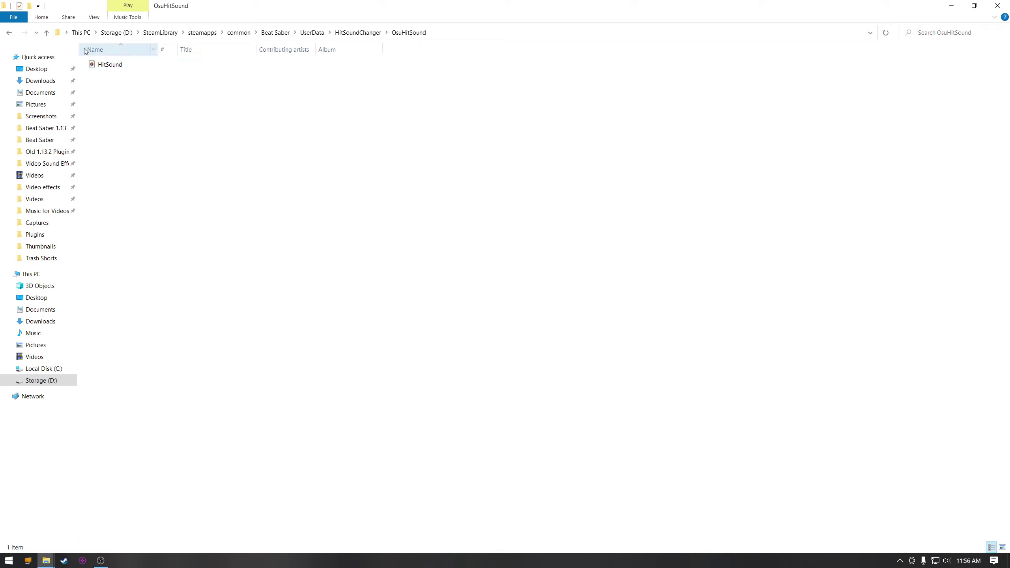
pyautogui.click(6, 32)
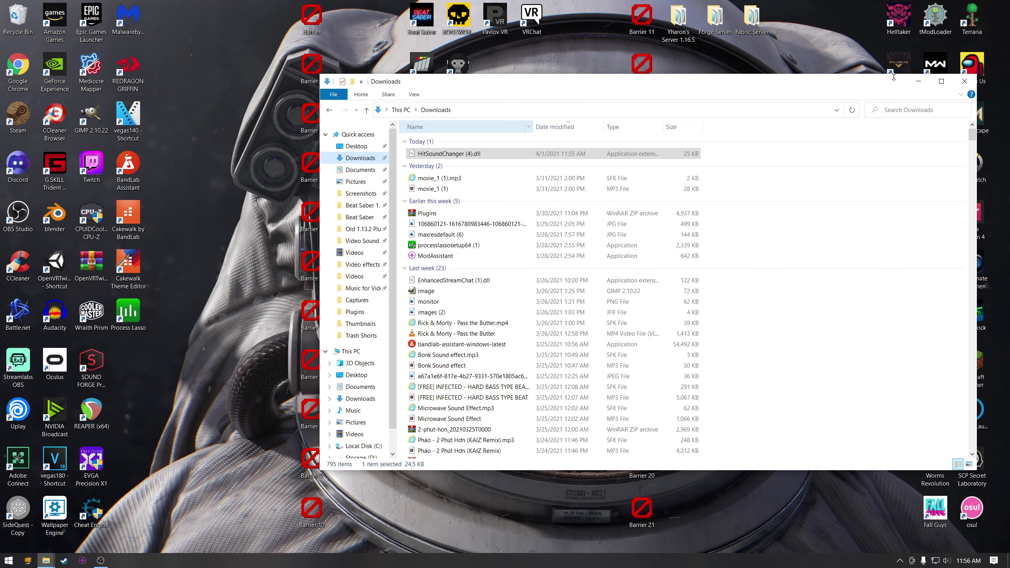
# Launch Discord from the desktop, go to #game-sounds and play the Lightsaber Sound HitSound.ogg
pyautogui.press('super+d')
pyautogui.doubleClick(32, 165)
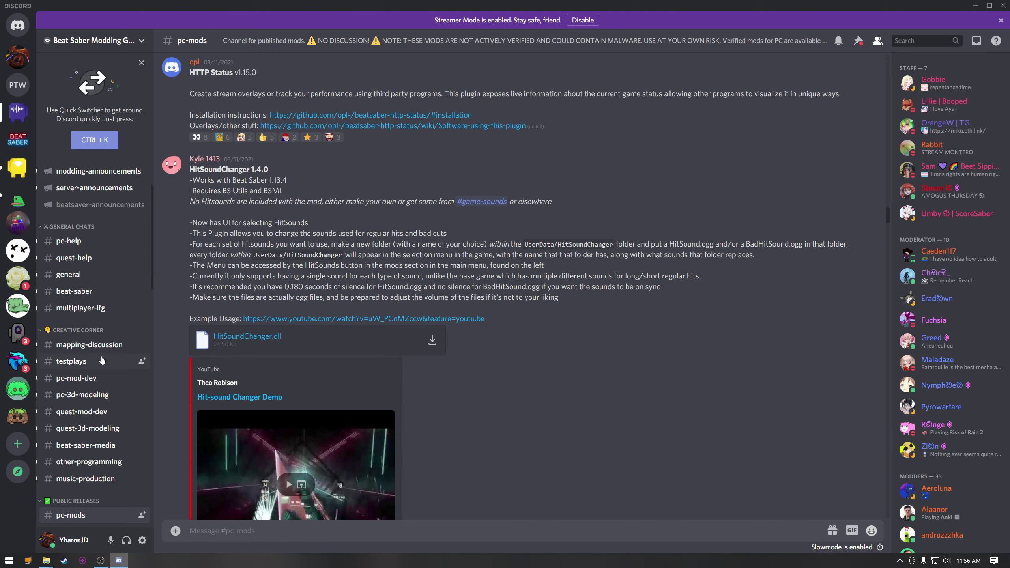
pyautogui.scroll(-4, 99, 458)
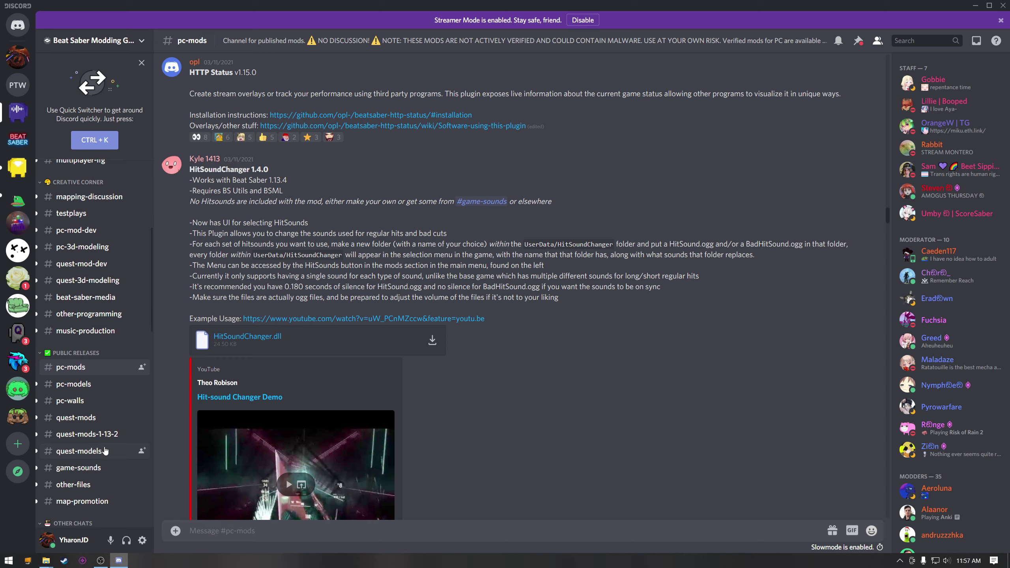
pyautogui.scroll(-1, 106, 451)
pyautogui.click(92, 418)
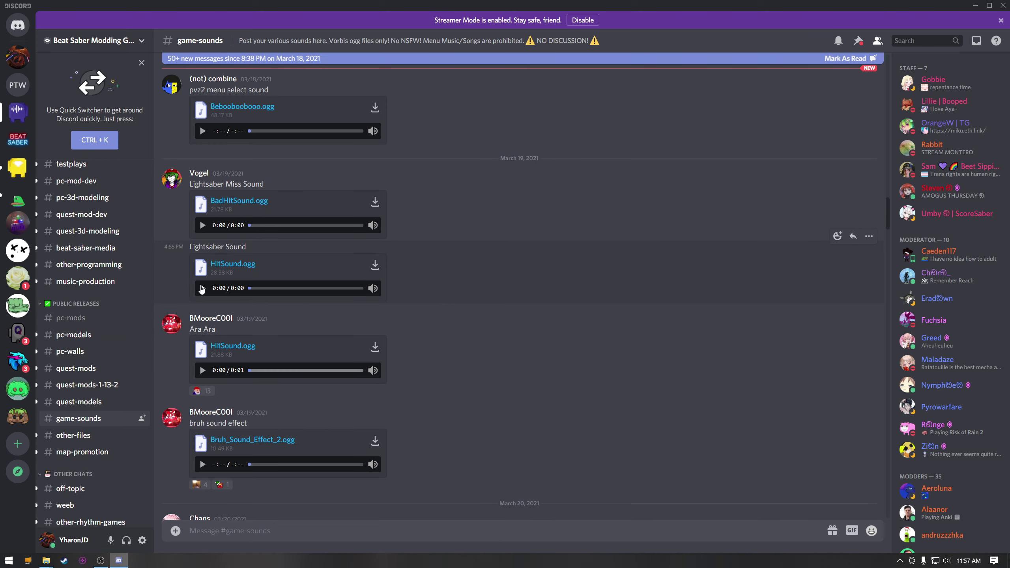
pyautogui.click(202, 288)
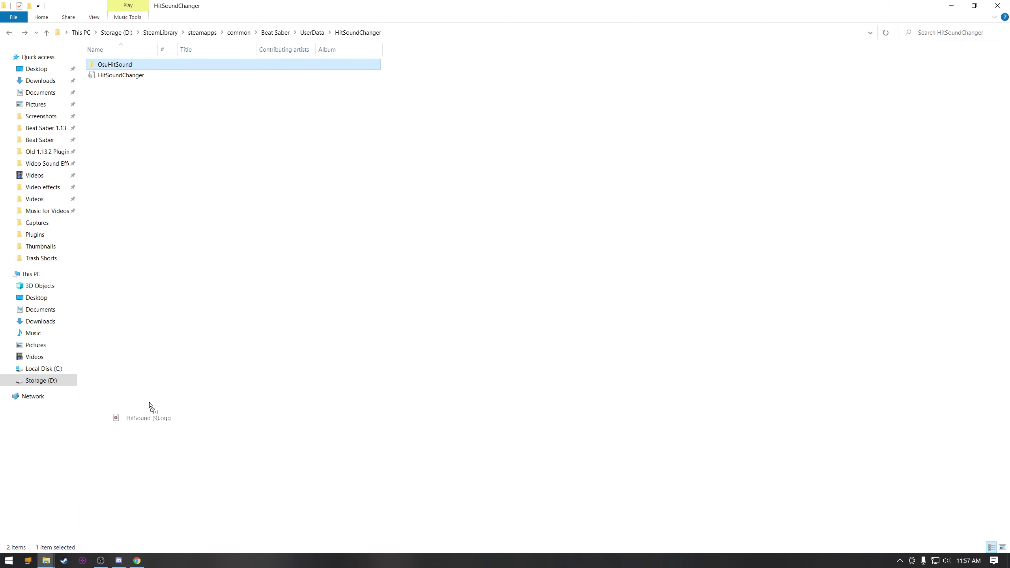
# Create a 'lightsaber' folder in HitSoundChanger and move HitSound (9) into it
pyautogui.rightClick(170, 141)
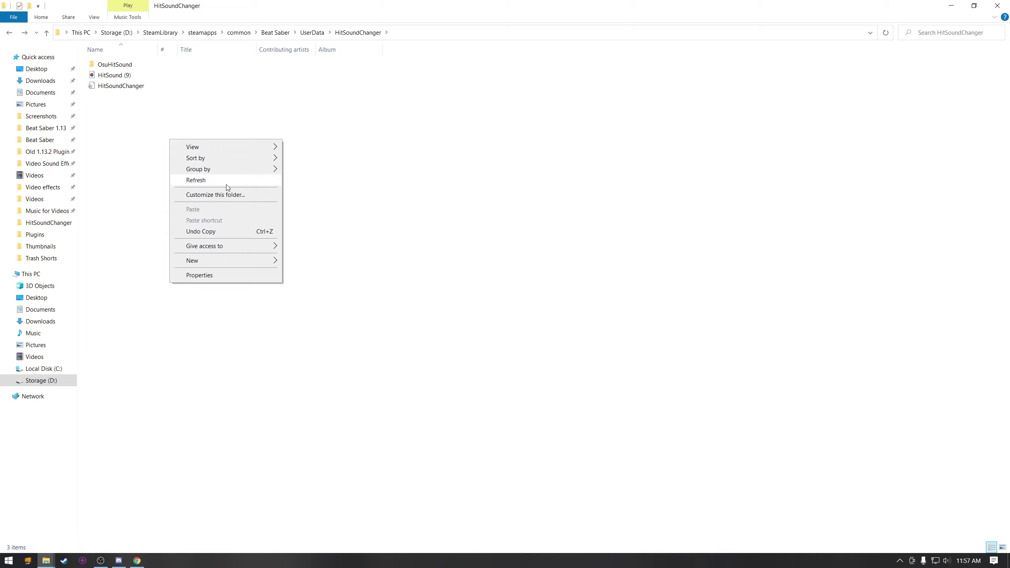
pyautogui.moveTo(230, 260)
pyautogui.click(311, 263)
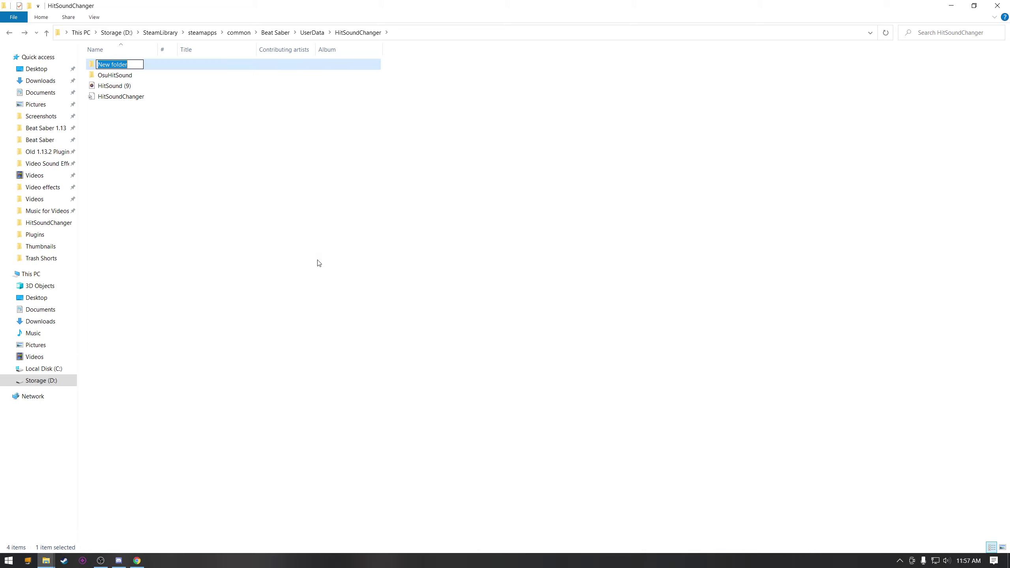
pyautogui.press('BackSpace')
pyautogui.write('lightsaber')
pyautogui.press('Return')
pyautogui.moveTo(119, 86); pyautogui.dragTo(110, 65)
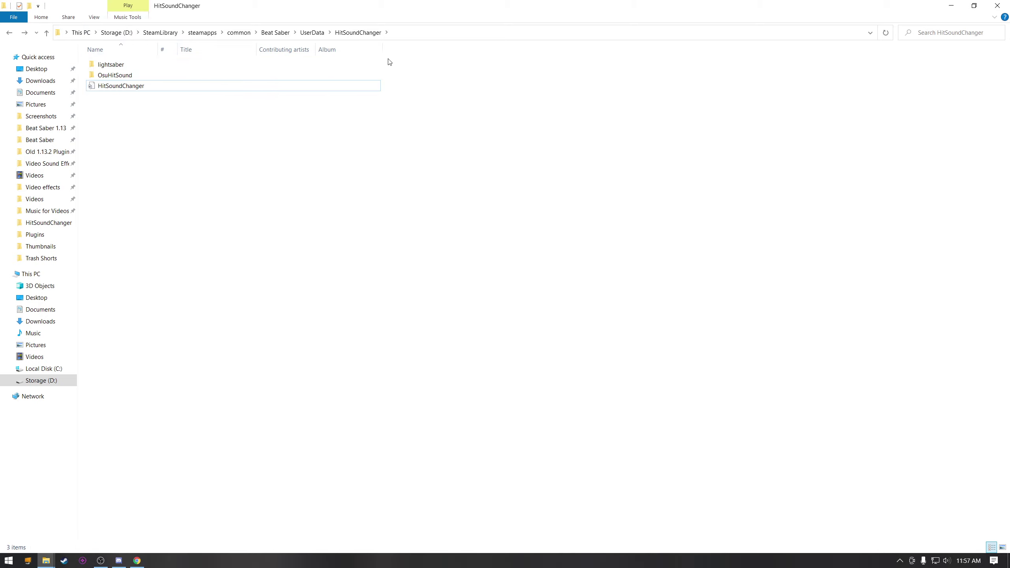
pyautogui.click(83, 562)
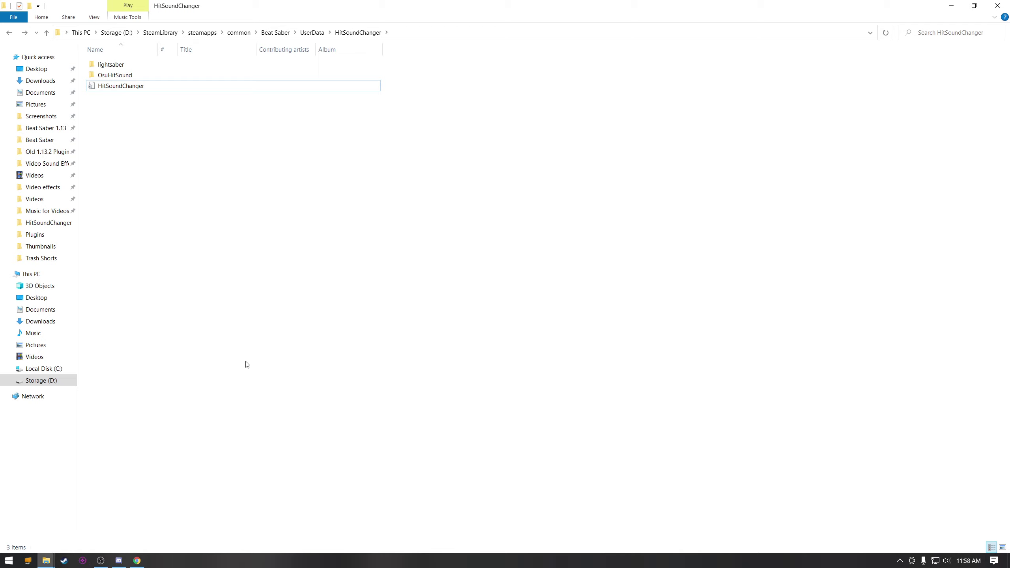